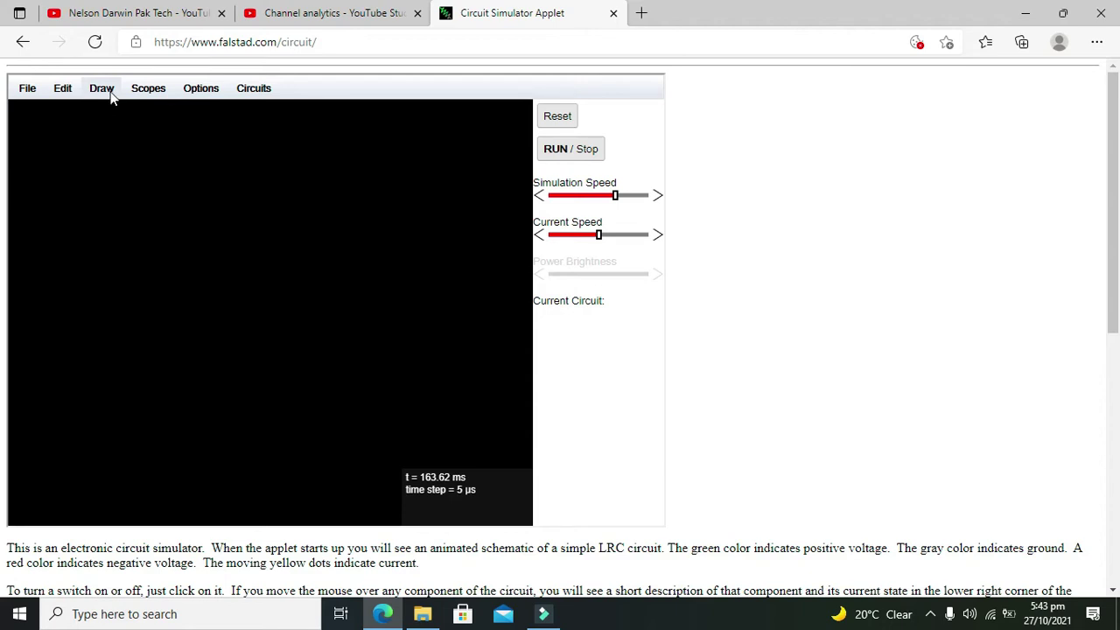
# Step: Place a SIPO shift register in the middle of the empty canvas
pyautogui.click(144, 91)
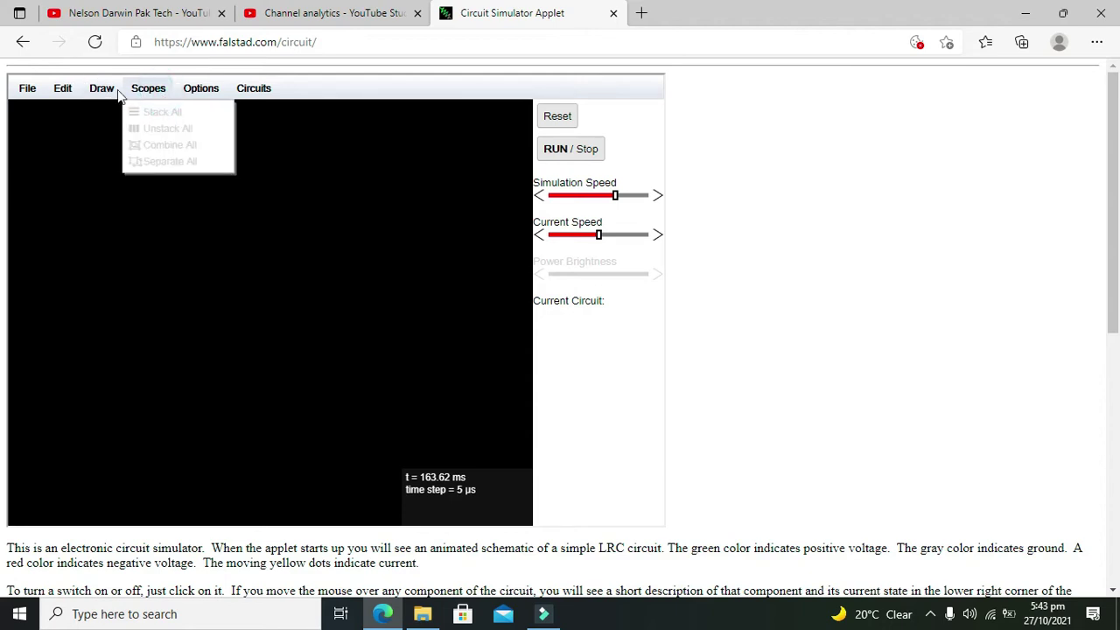
pyautogui.moveTo(110, 96)
pyautogui.moveTo(173, 236)
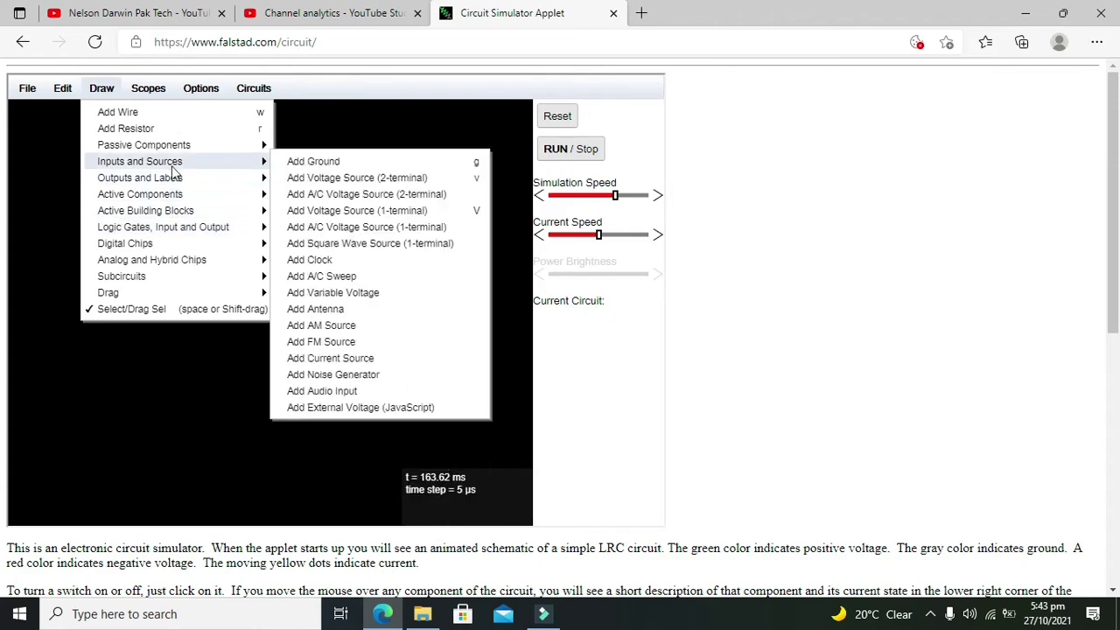
pyautogui.moveTo(171, 197)
pyautogui.moveTo(173, 255)
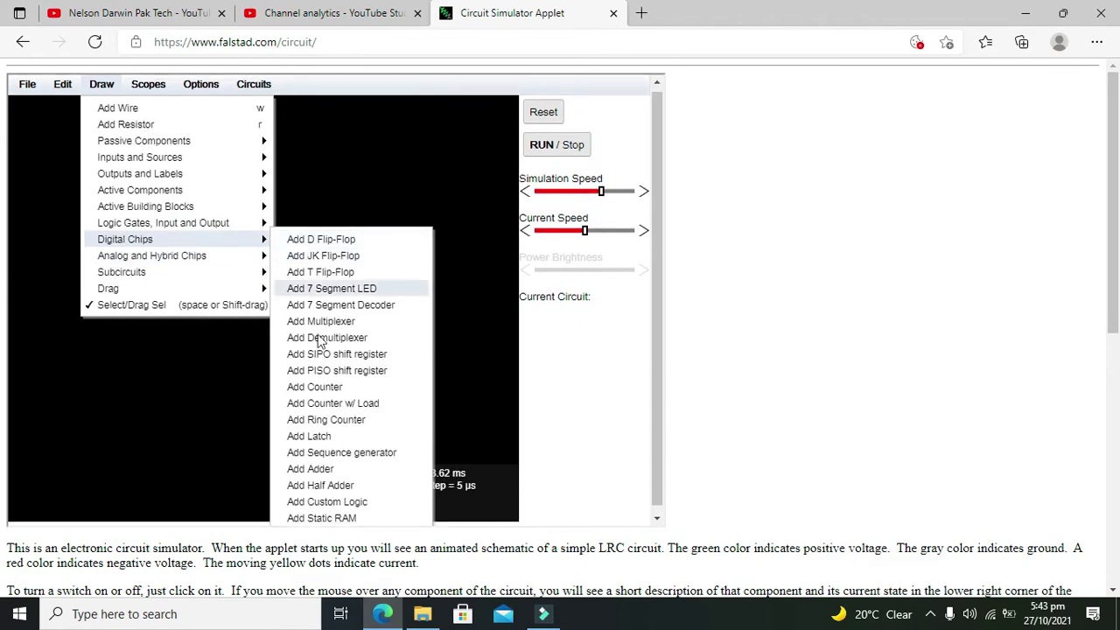
pyautogui.click(317, 355)
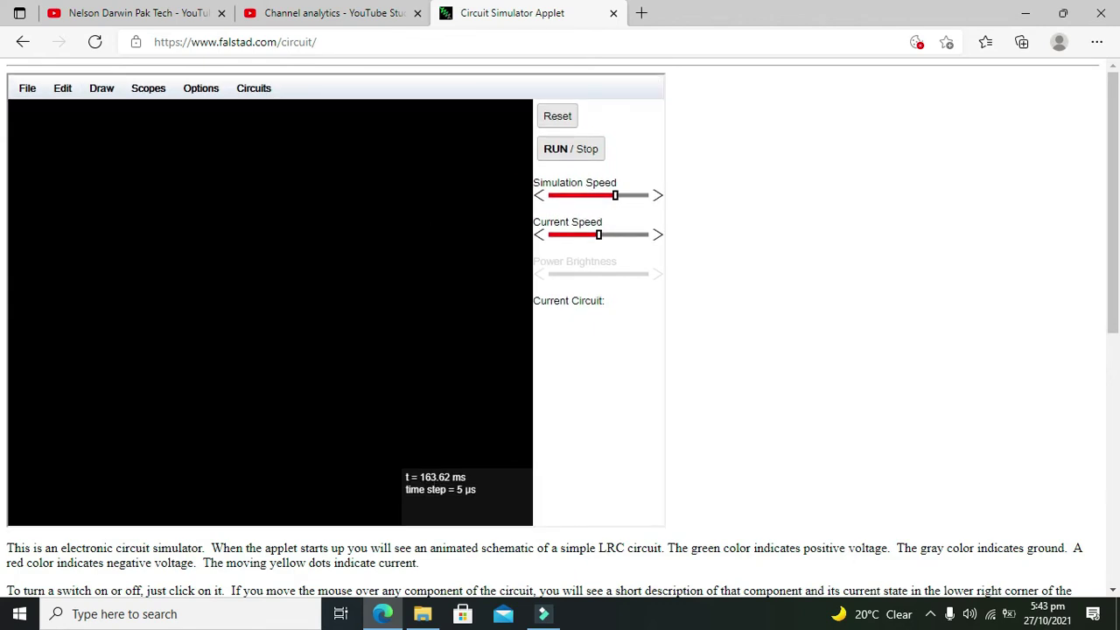
pyautogui.moveTo(145, 264)
pyautogui.mouseDown()
pyautogui.moveTo(307, 307)
pyautogui.moveTo(234, 269)
pyautogui.mouseUp()
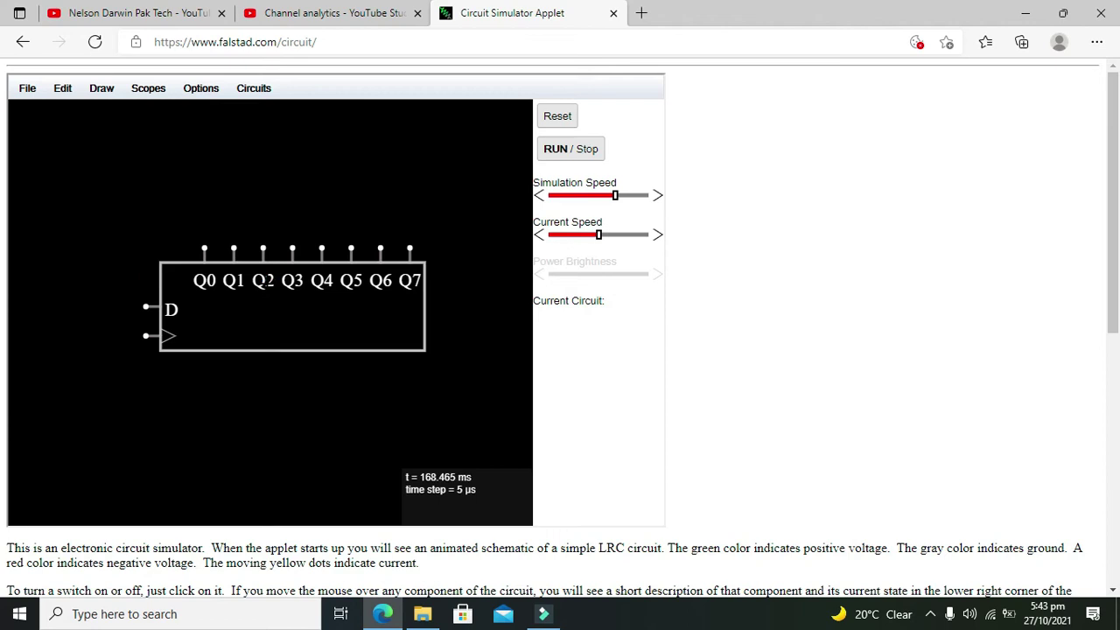
pyautogui.click(234, 193)
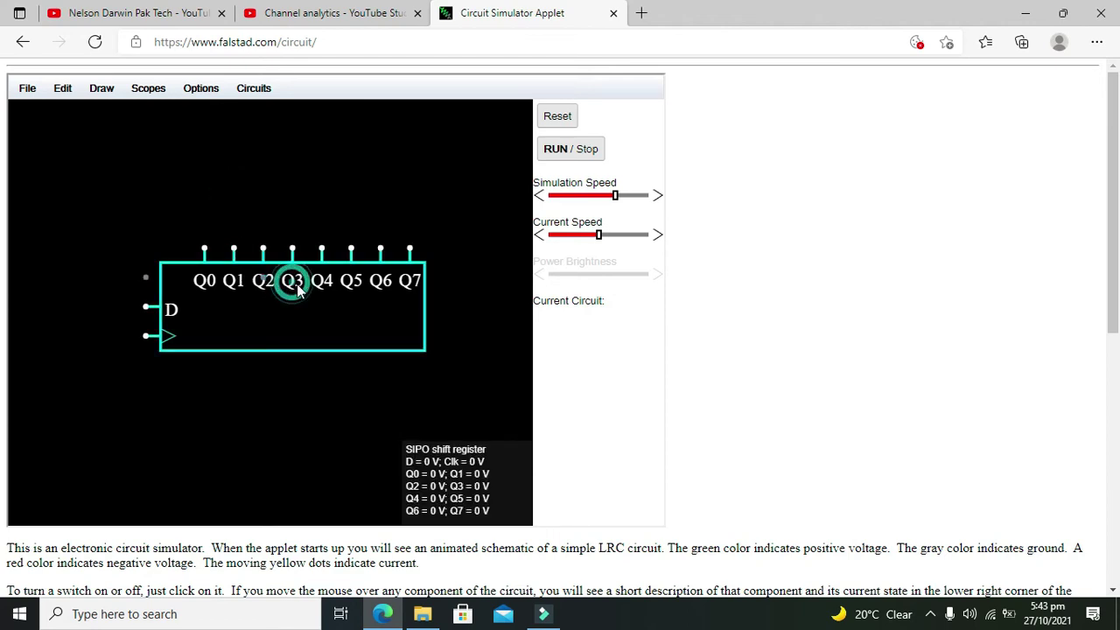
pyautogui.moveTo(295, 274); pyautogui.dragTo(325, 274)
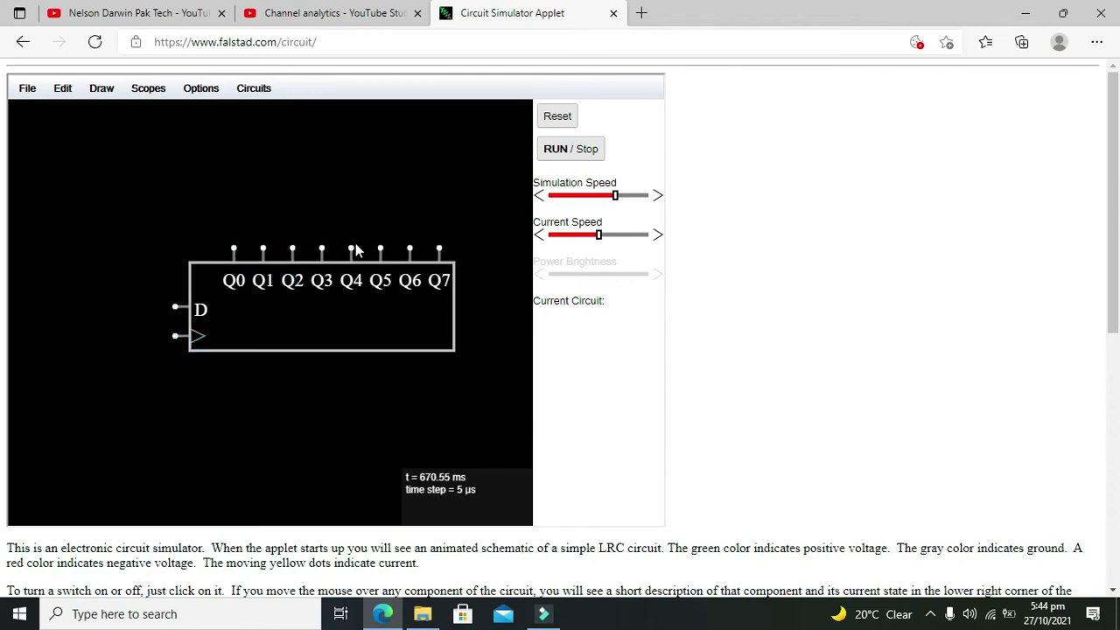
# Step: Add a row of logic outputs above the Q0 to Q7 pins of the shift register
pyautogui.click(96, 92)
pyautogui.moveTo(175, 265)
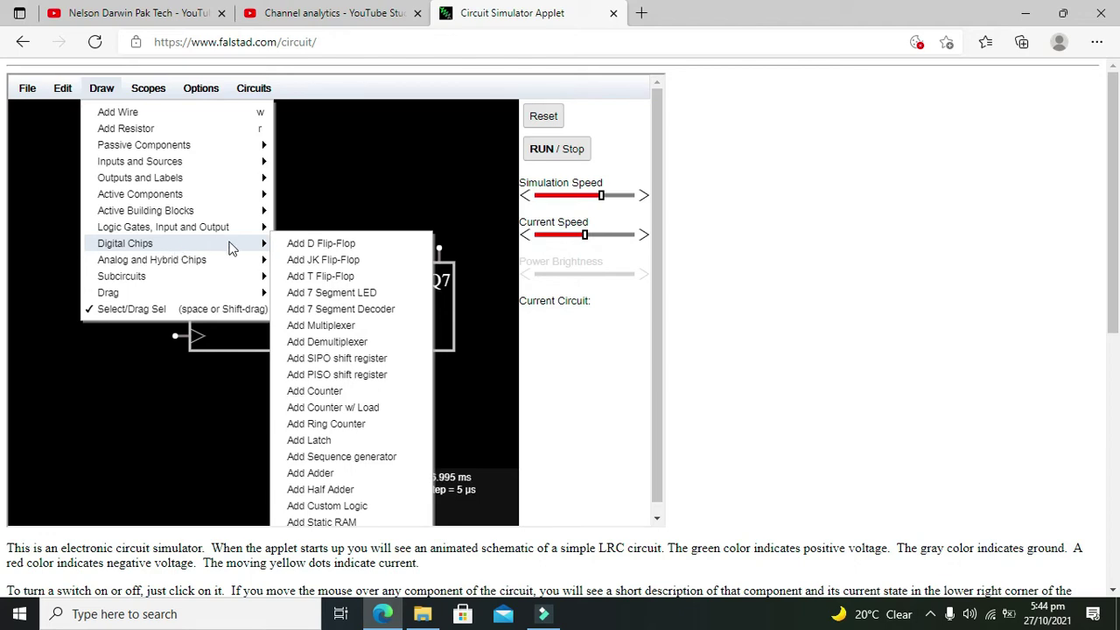
pyautogui.moveTo(220, 229)
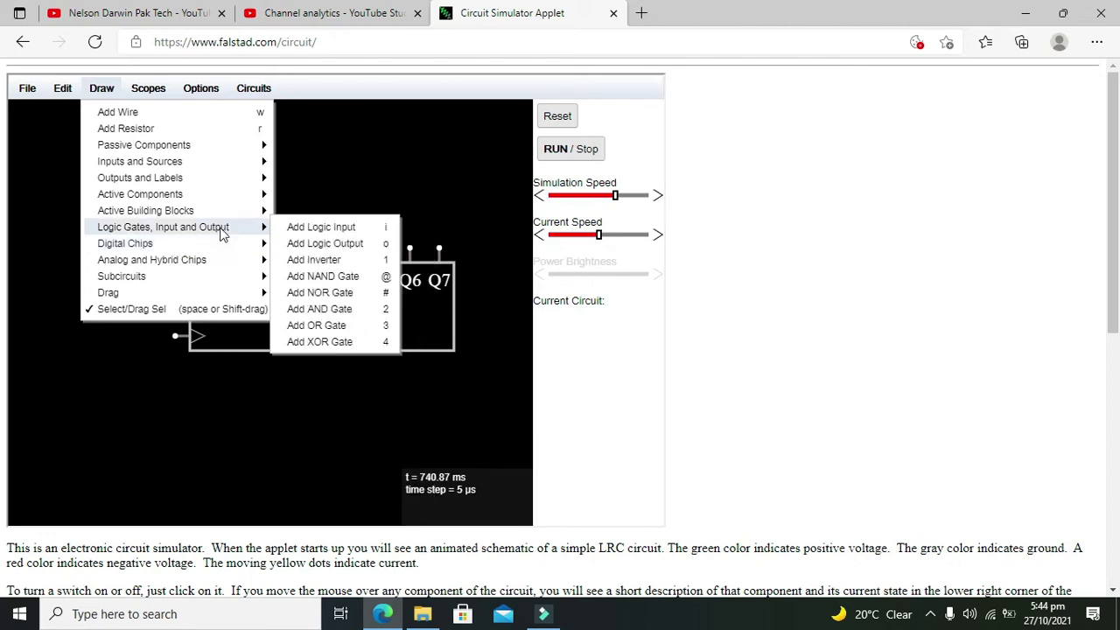
pyautogui.click(343, 243)
pyautogui.moveTo(233, 190)
pyautogui.mouseDown()
pyautogui.moveTo(233, 217)
pyautogui.moveTo(248, 217)
pyautogui.moveTo(249, 232)
pyautogui.moveTo(263, 190)
pyautogui.moveTo(277, 219)
pyautogui.moveTo(446, 229)
pyautogui.mouseUp()
# Step: Connect a logic output to the Q7 pin and shorten it so it stands vertically above the pin
pyautogui.moveTo(424, 175)
pyautogui.mouseDown()
pyautogui.moveTo(455, 186)
pyautogui.moveTo(410, 189)
pyautogui.moveTo(442, 251)
pyautogui.moveTo(438, 182)
pyautogui.moveTo(428, 199)
pyautogui.moveTo(439, 205)
pyautogui.moveTo(442, 249)
pyautogui.mouseUp()
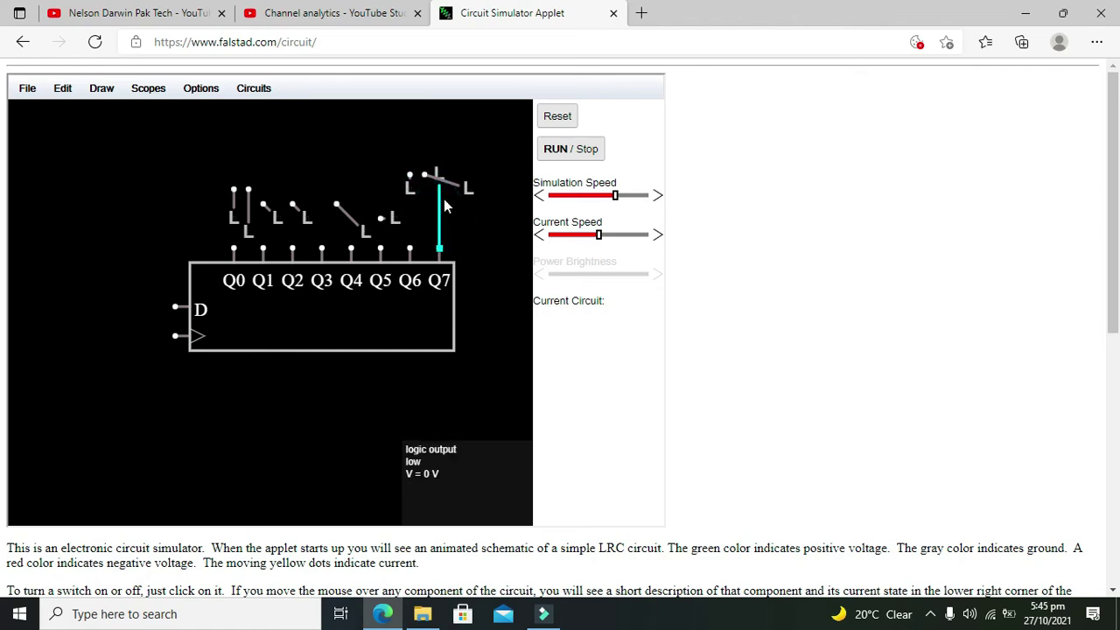
pyautogui.moveTo(435, 175); pyautogui.dragTo(440, 210)
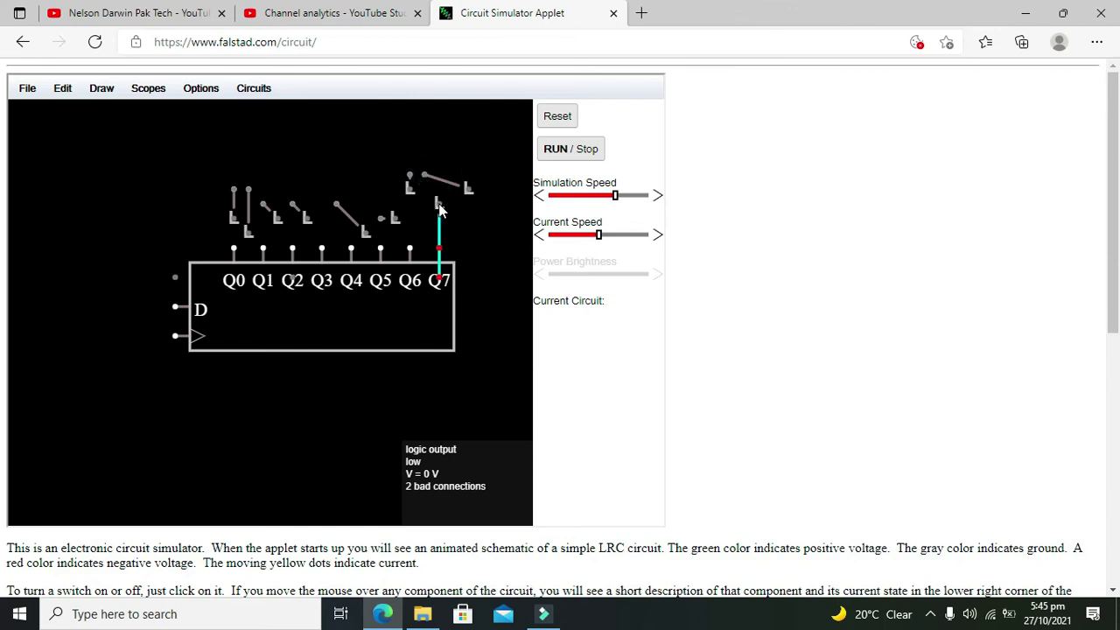
pyautogui.moveTo(439, 275); pyautogui.dragTo(440, 252)
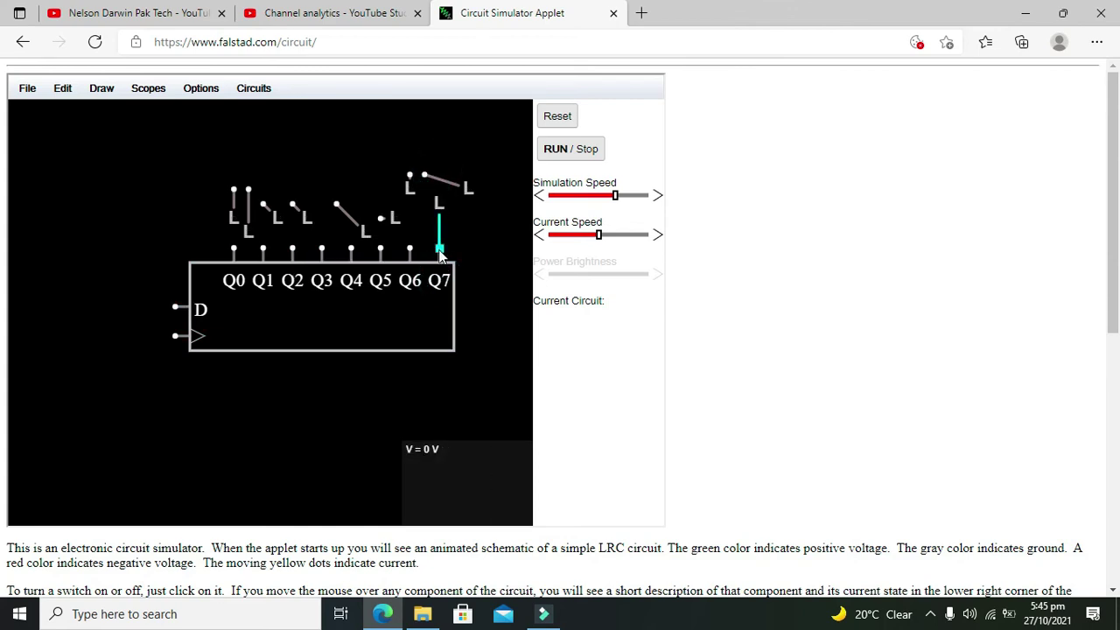
pyautogui.click(456, 245)
# Step: Attach vertical logic outputs to the Q6 and Q5 pins, level with the one on Q7
pyautogui.click(413, 171)
pyautogui.moveTo(410, 174); pyautogui.dragTo(410, 205)
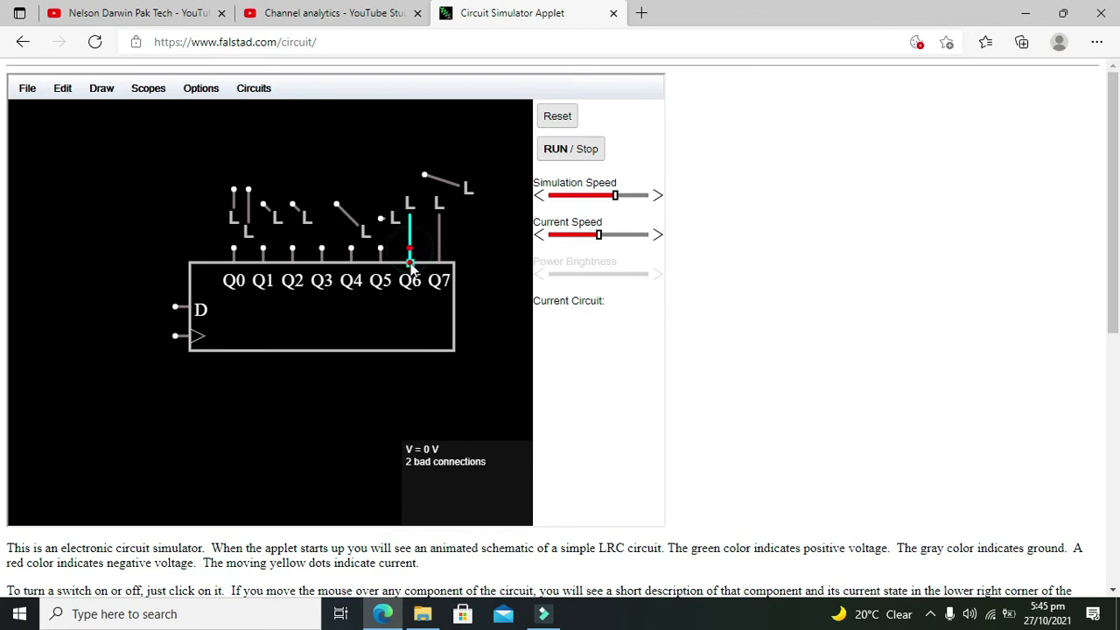
pyautogui.moveTo(411, 262); pyautogui.dragTo(383, 194)
pyautogui.click(430, 247)
pyautogui.moveTo(366, 246); pyautogui.dragTo(381, 249)
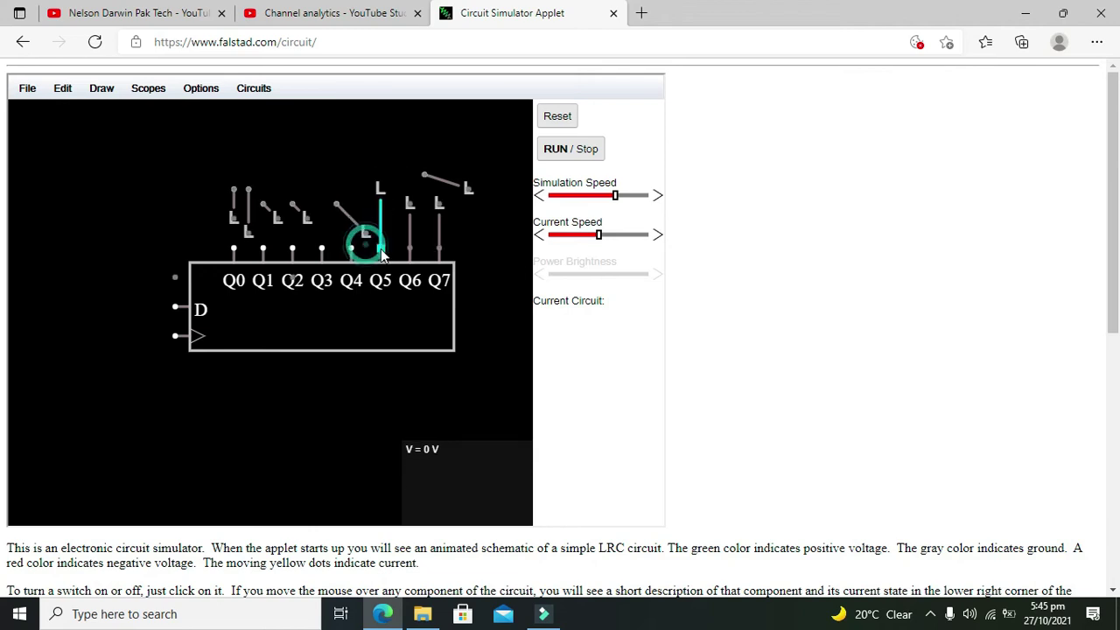
pyautogui.moveTo(376, 188); pyautogui.dragTo(379, 247)
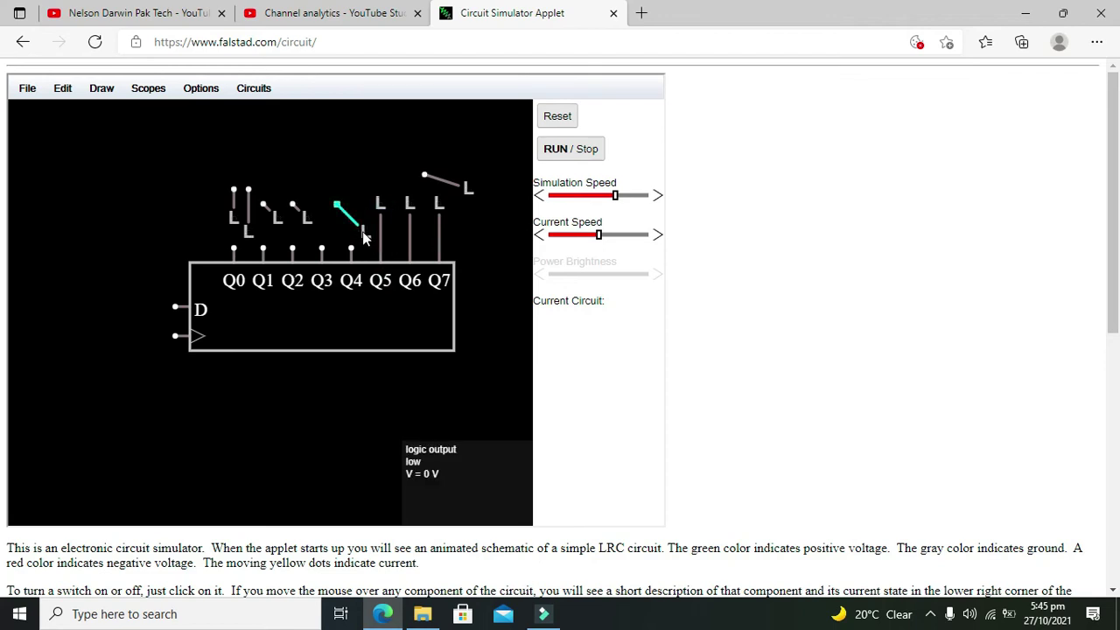
# Step: Attach the remaining logic outputs vertically to pins Q4, Q3, Q2, Q1 and Q0, and delete the spare logic output
pyautogui.moveTo(336, 205)
pyautogui.mouseDown()
pyautogui.moveTo(336, 239)
pyautogui.moveTo(366, 249)
pyautogui.moveTo(350, 198)
pyautogui.moveTo(354, 232)
pyautogui.moveTo(321, 216)
pyautogui.mouseUp()
pyautogui.moveTo(307, 198); pyautogui.dragTo(324, 251)
pyautogui.moveTo(267, 212); pyautogui.dragTo(263, 252)
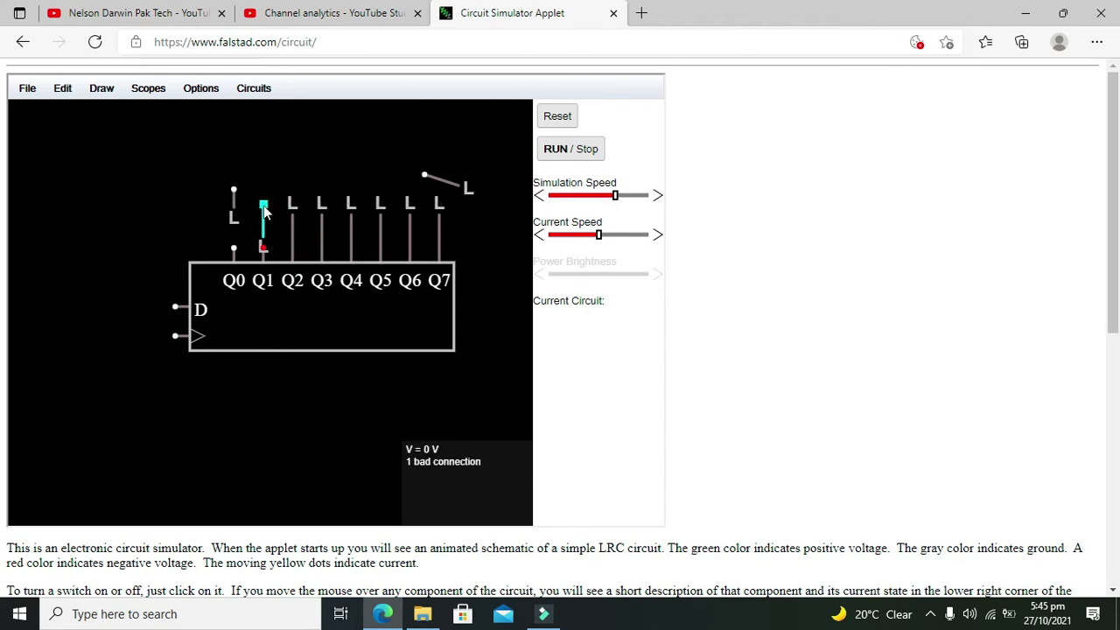
pyautogui.moveTo(265, 205); pyautogui.dragTo(267, 248)
pyautogui.moveTo(234, 198); pyautogui.dragTo(234, 244)
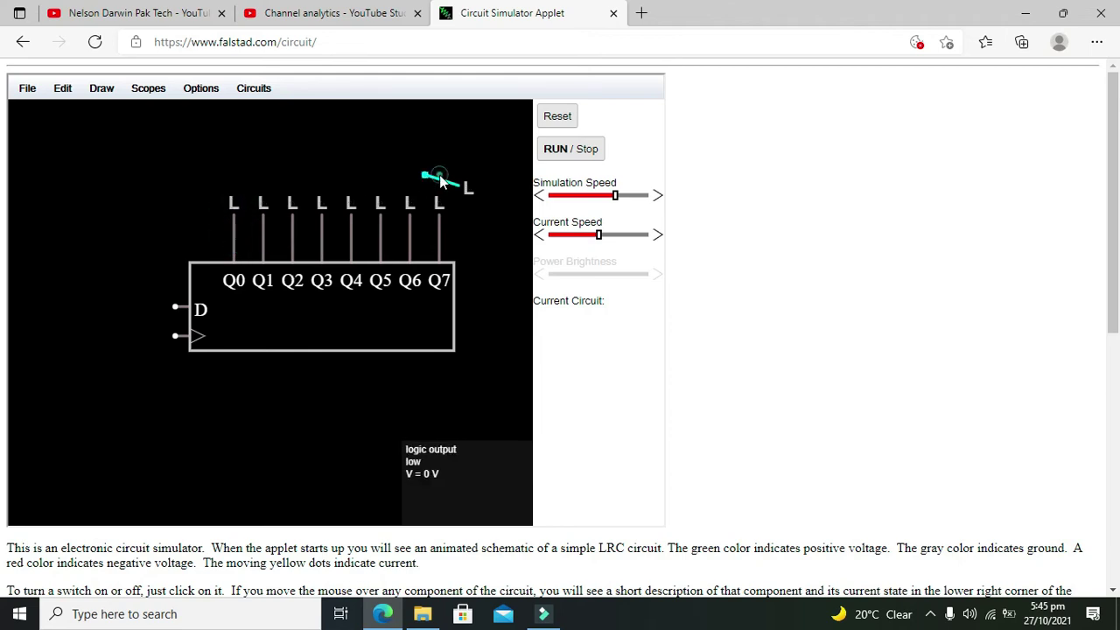
pyautogui.press('Delete')
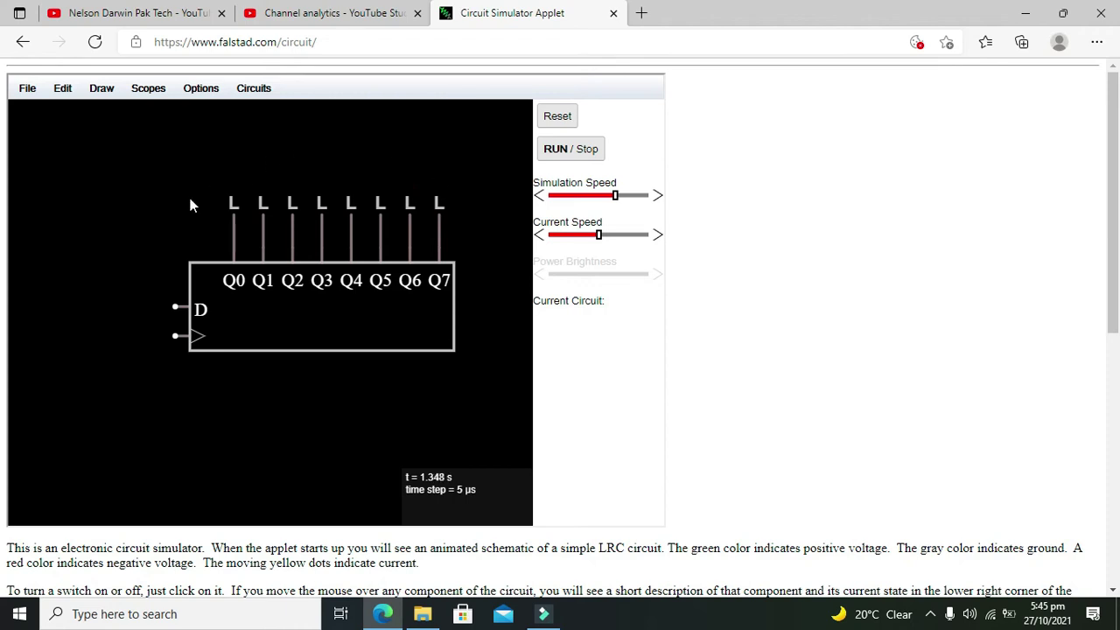
# Step: Add two logic inputs beside the register, one connected to the D pin and one to the clock pin
pyautogui.click(102, 96)
pyautogui.moveTo(155, 245)
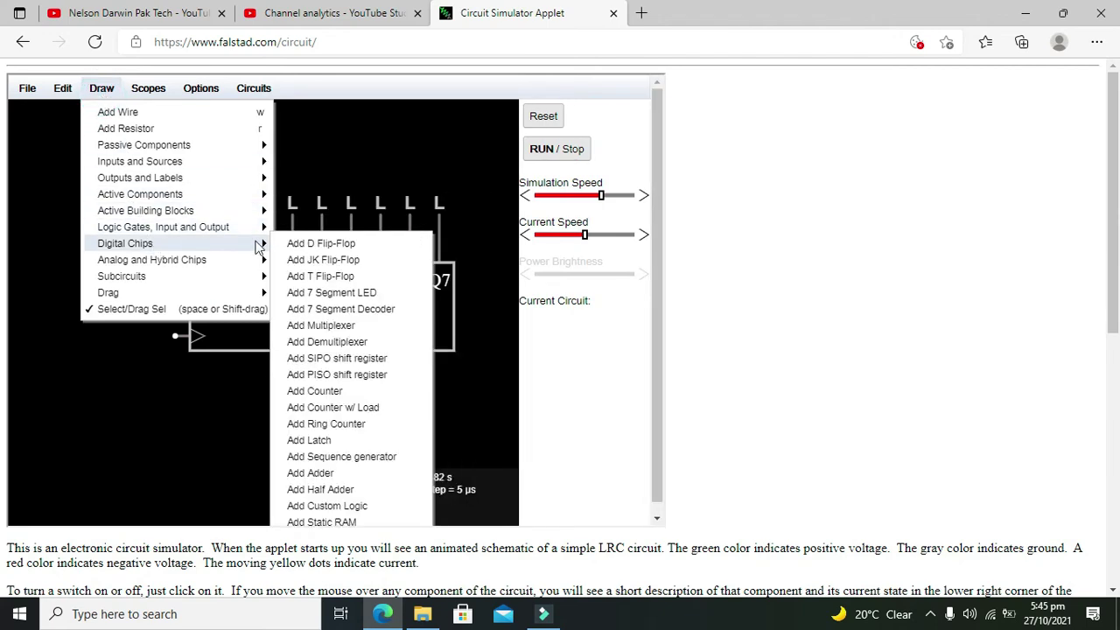
pyautogui.click(291, 227)
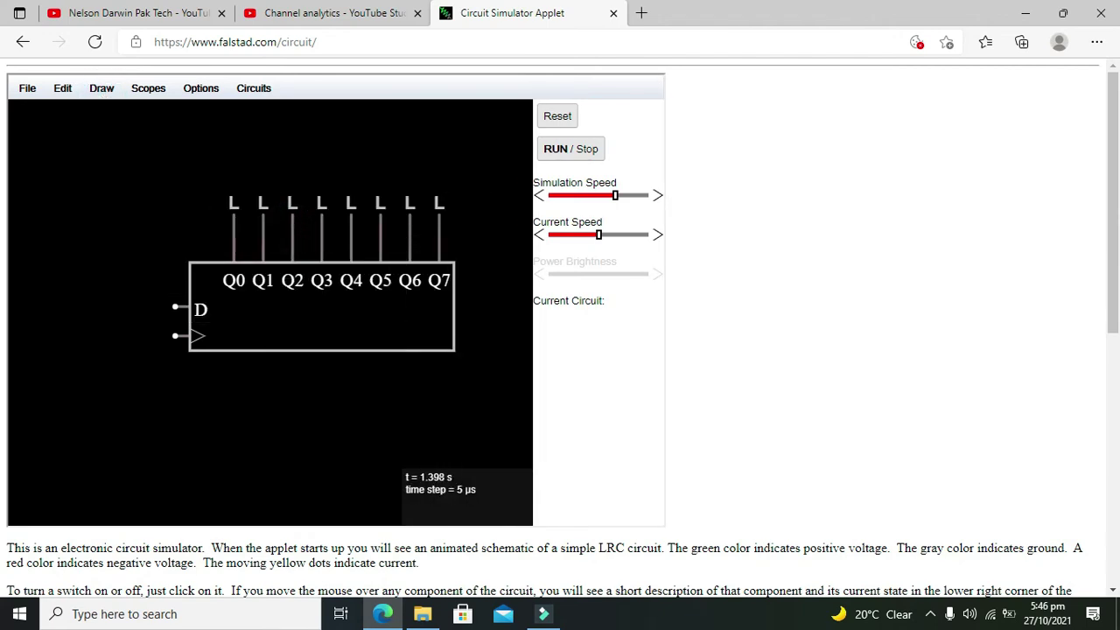
pyautogui.moveTo(117, 306); pyautogui.dragTo(127, 337)
pyautogui.click(112, 312)
pyautogui.click(120, 312)
pyautogui.click(163, 386)
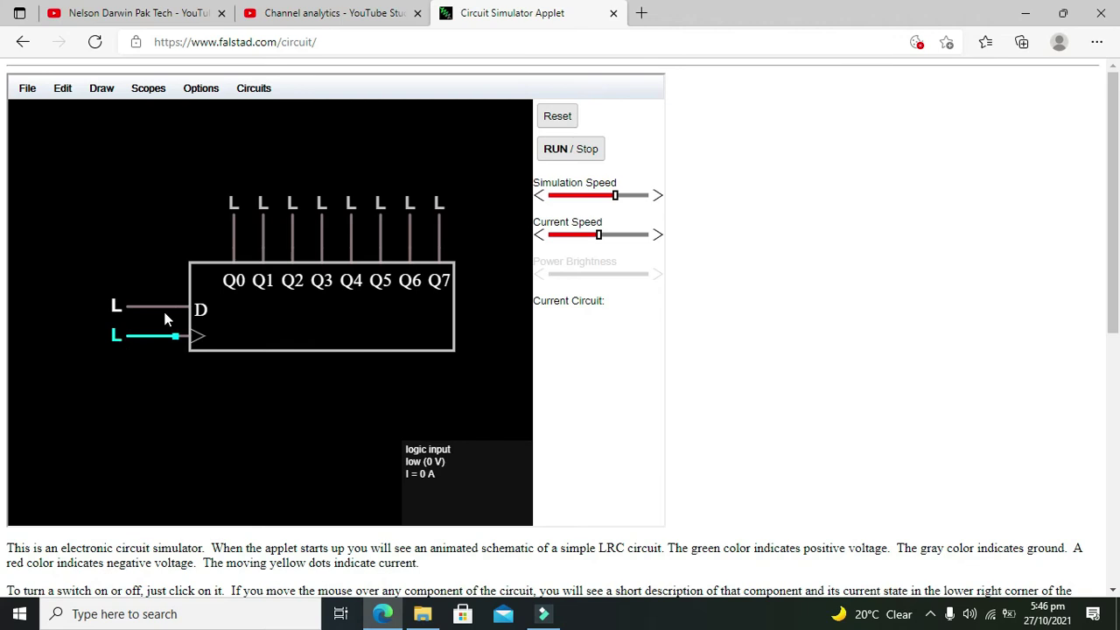
# Step: Stop and restart the simulation, and reset the circuit
pyautogui.click(560, 152)
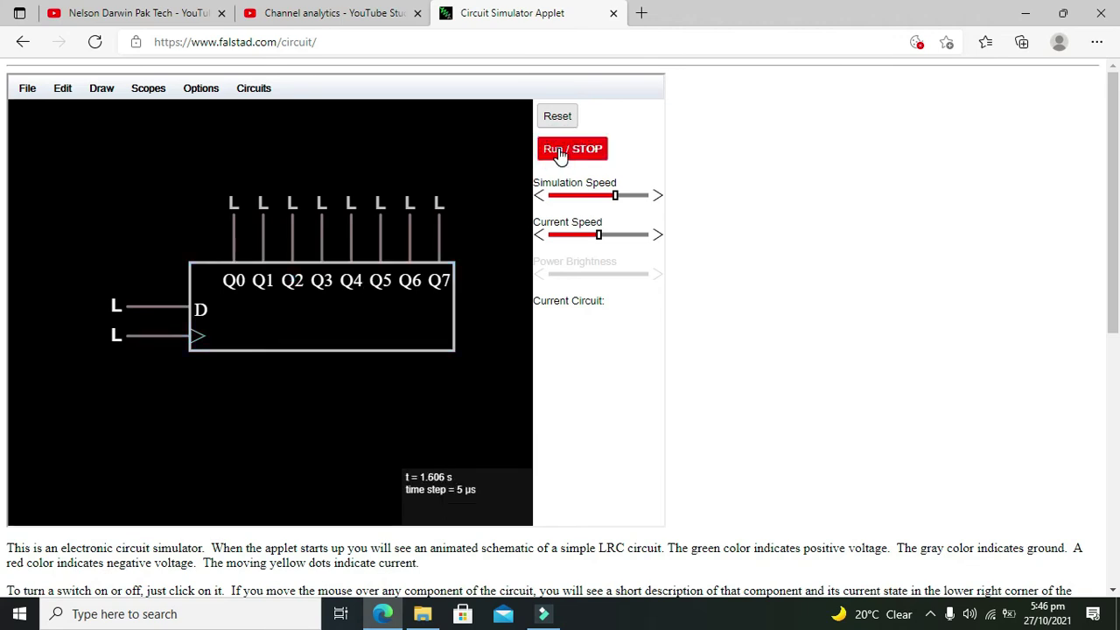
pyautogui.click(560, 152)
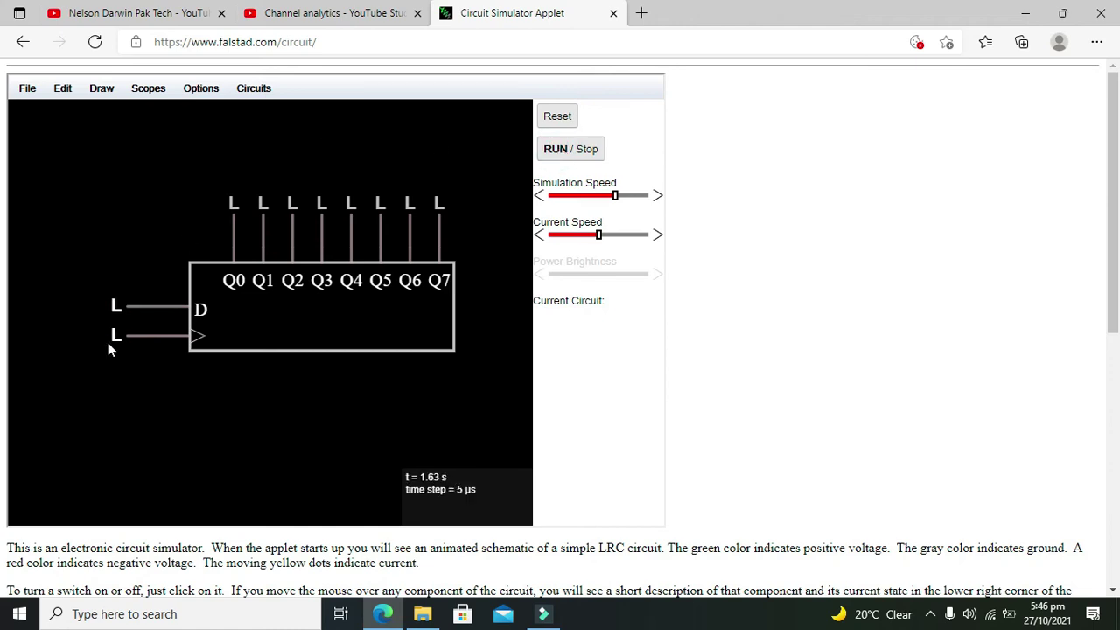
pyautogui.click(557, 116)
# Step: Clock a high bit followed by a low bit into the register using the D and clock logic inputs
pyautogui.click(115, 315)
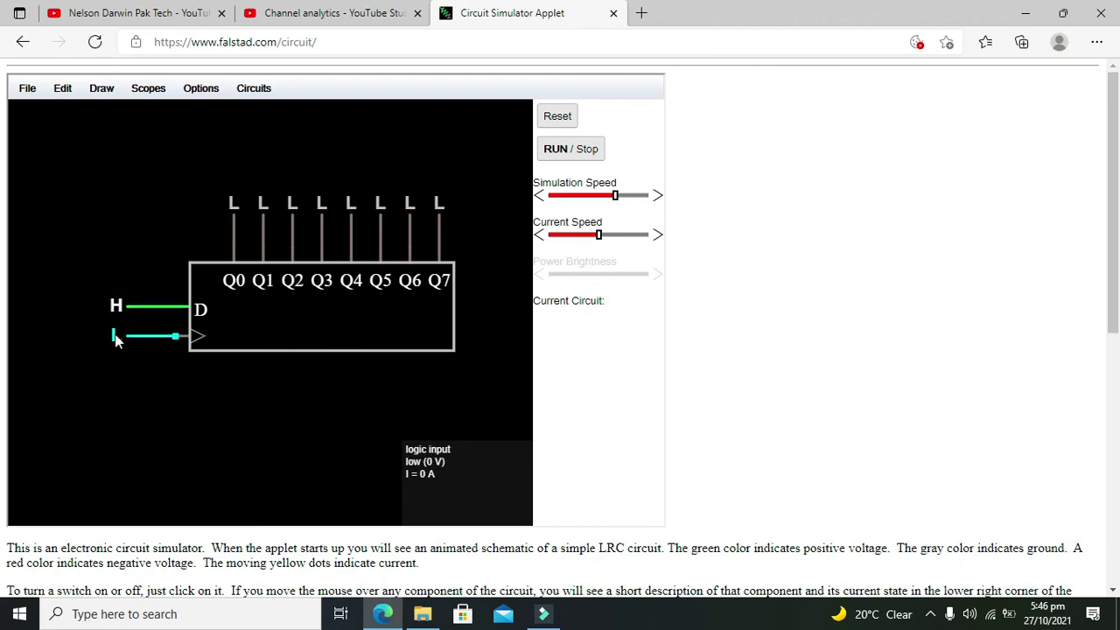
pyautogui.click(115, 338)
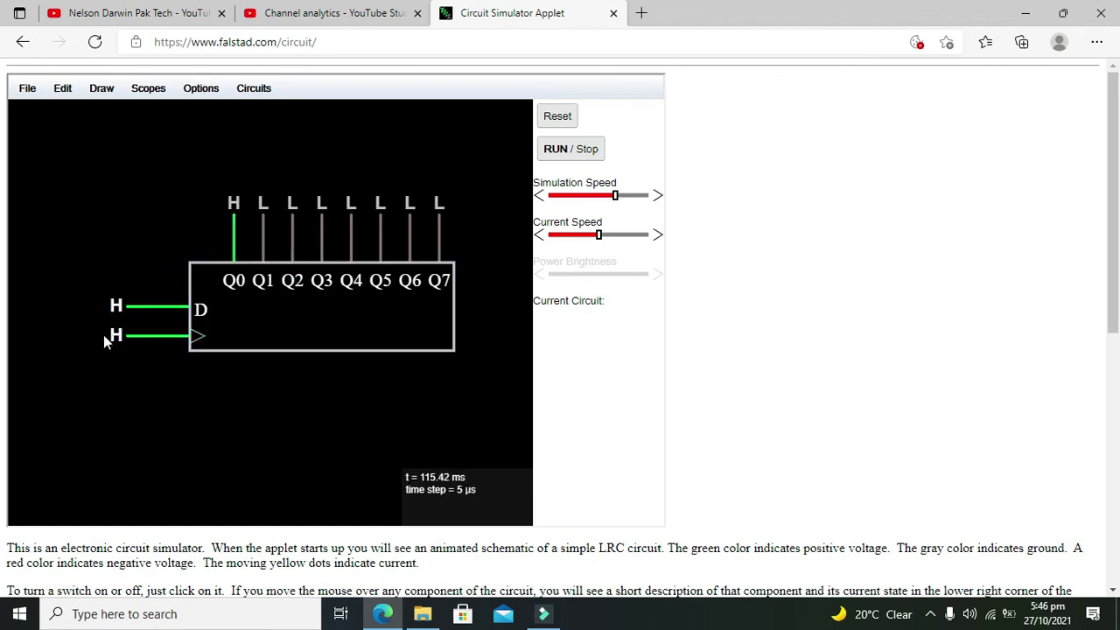
pyautogui.click(117, 306)
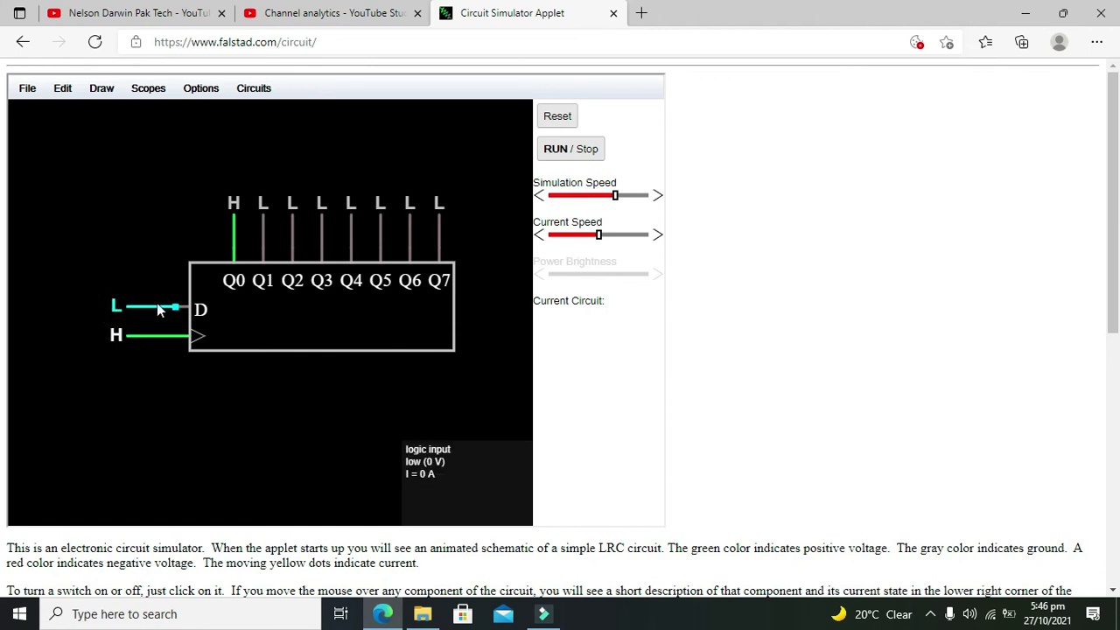
pyautogui.click(118, 343)
pyautogui.click(117, 341)
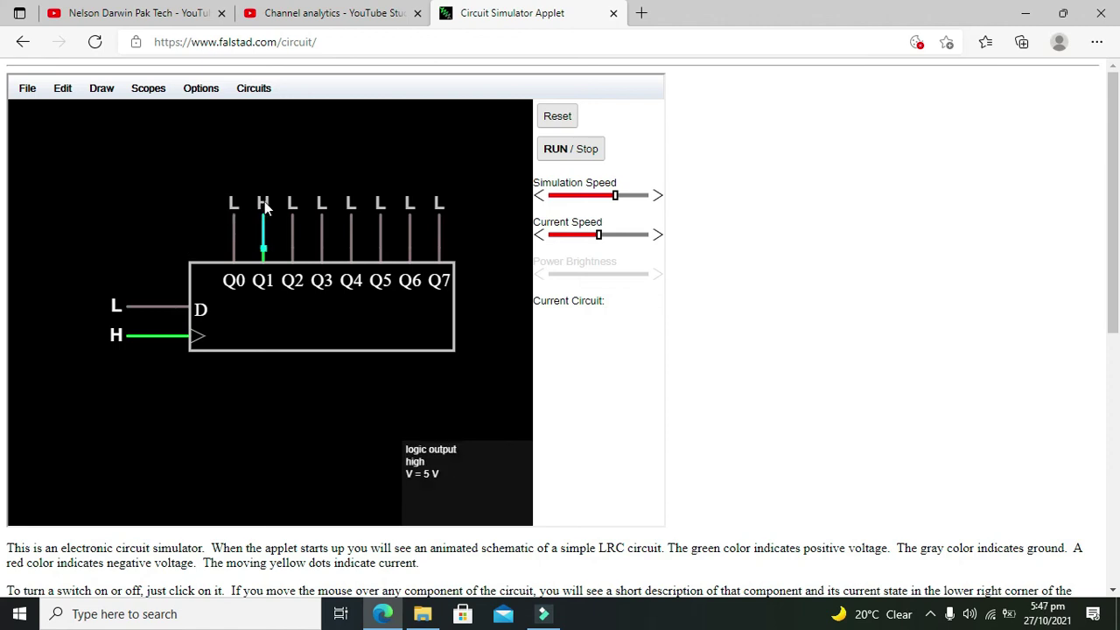
# Step: Set the D input high and give the clock two pulses to shift in two high bits
pyautogui.click(115, 309)
pyautogui.click(115, 341)
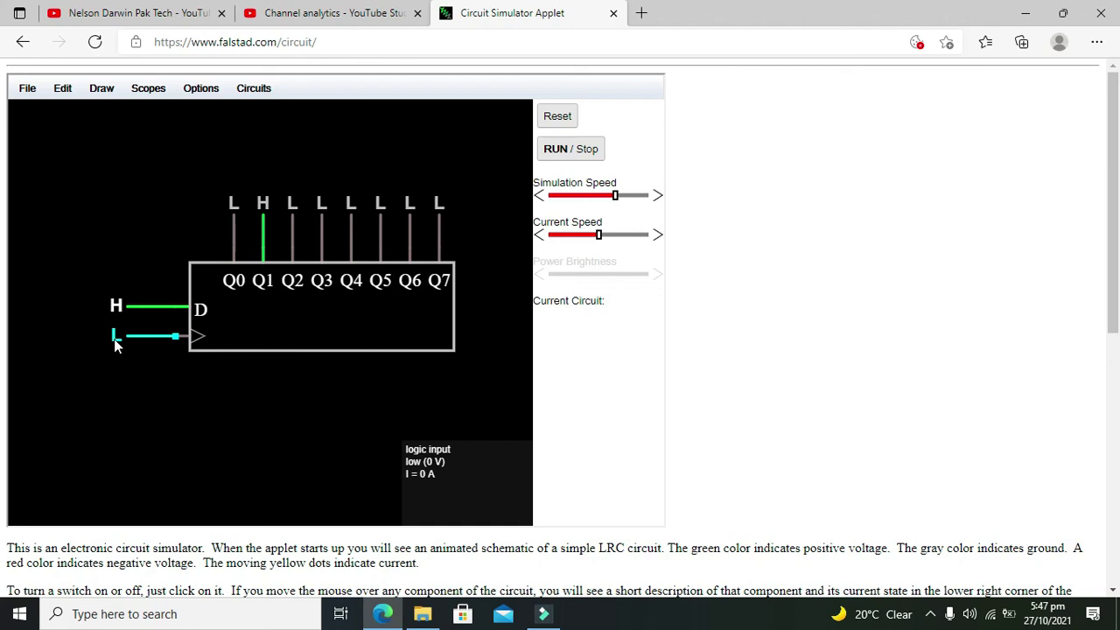
pyautogui.click(115, 341)
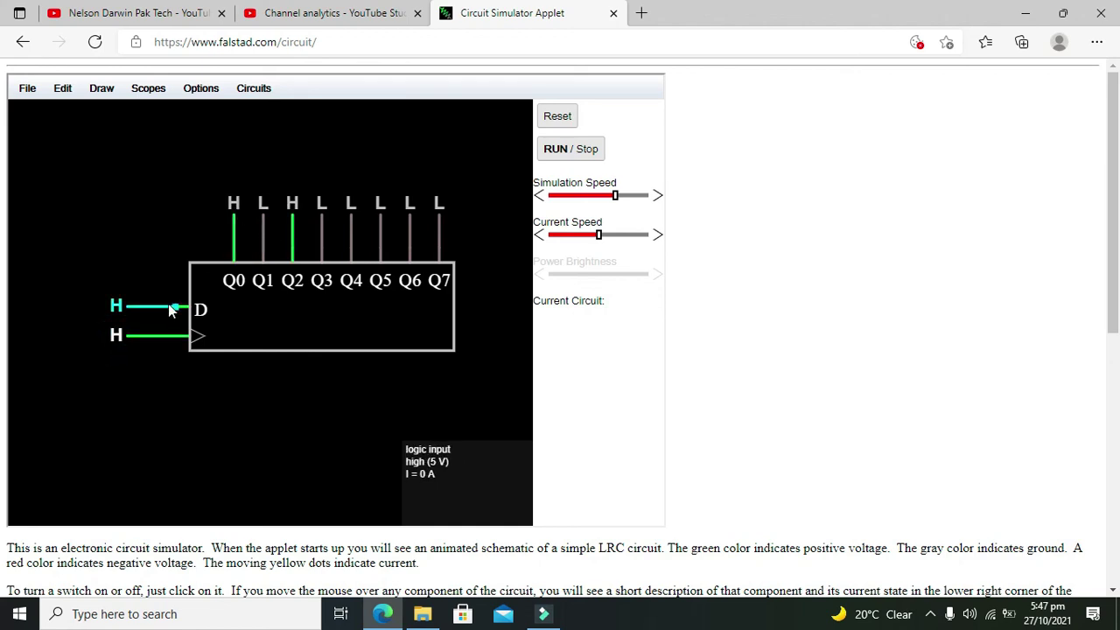
pyautogui.click(117, 337)
pyautogui.click(118, 334)
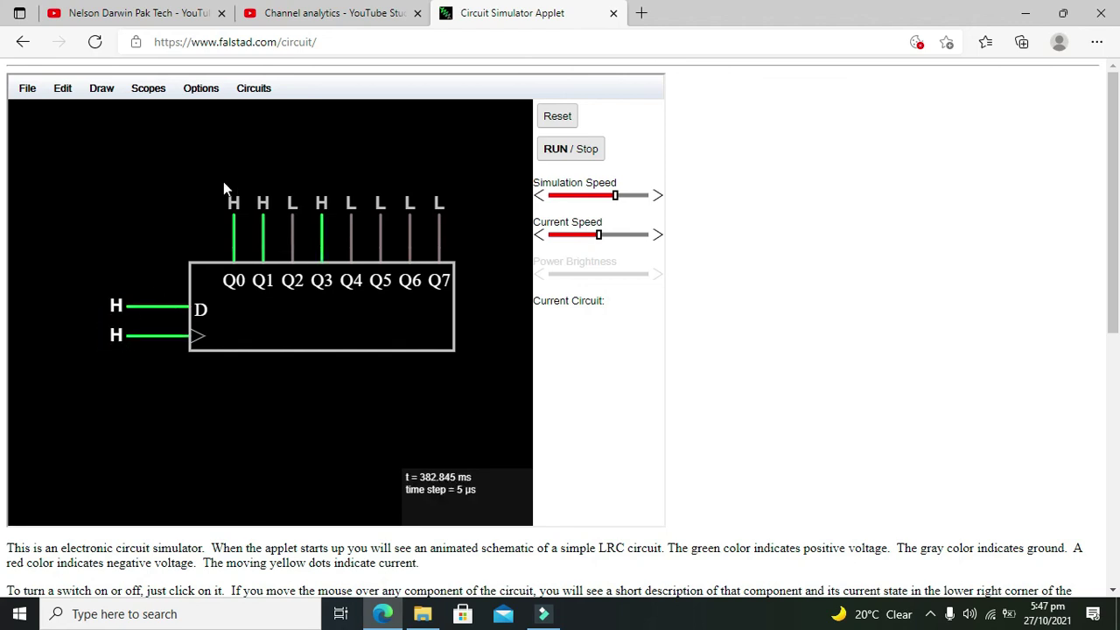
# Step: Set the D input low and give the clock four pulses to shift four low bits into the register
pyautogui.click(115, 306)
pyautogui.doubleClick(116, 337)
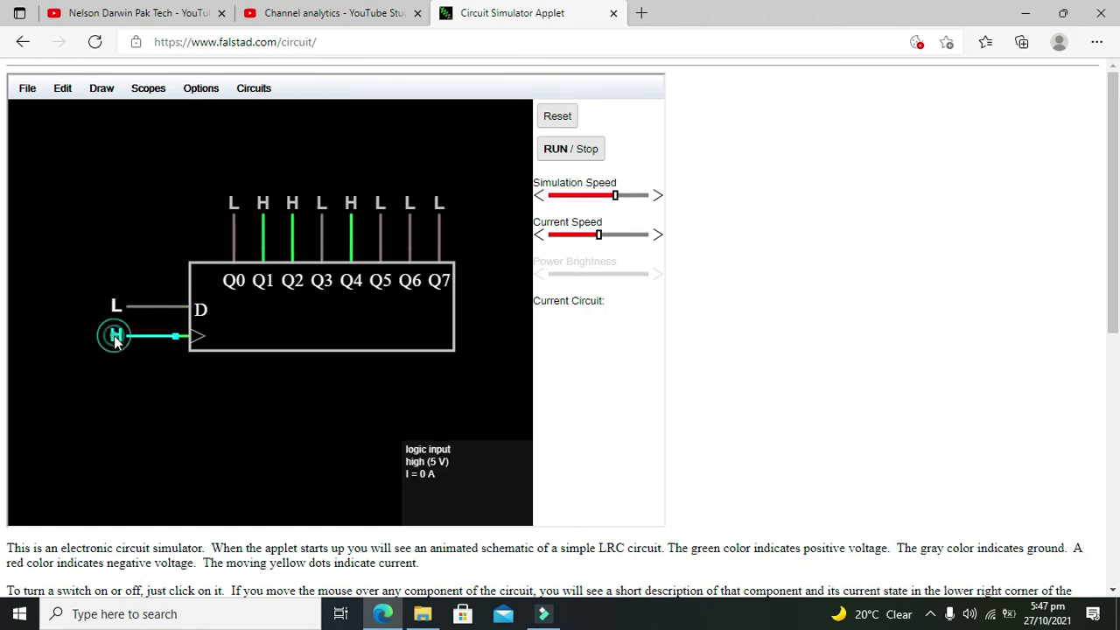
pyautogui.click(115, 337)
pyautogui.click(115, 337)
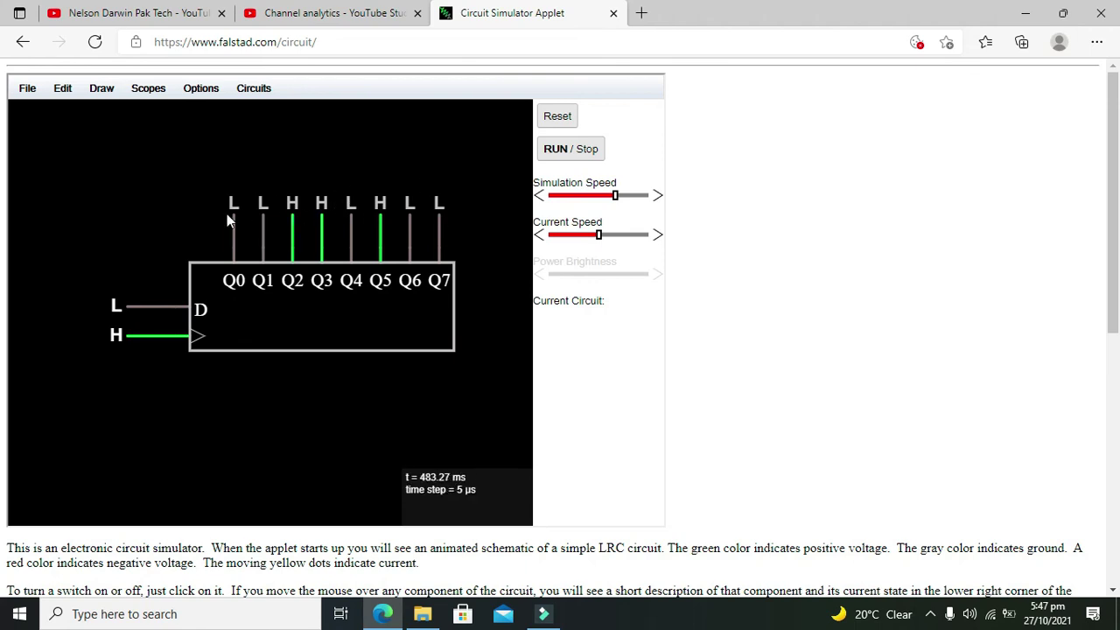
pyautogui.click(114, 337)
pyautogui.click(114, 337)
pyautogui.click(114, 337)
pyautogui.click(114, 337)
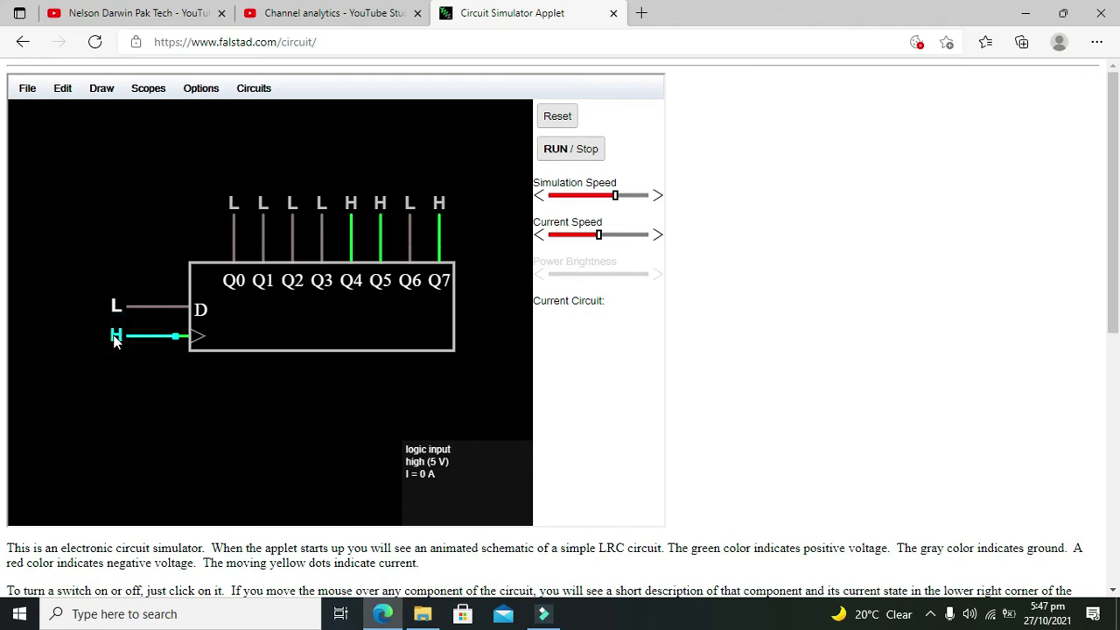